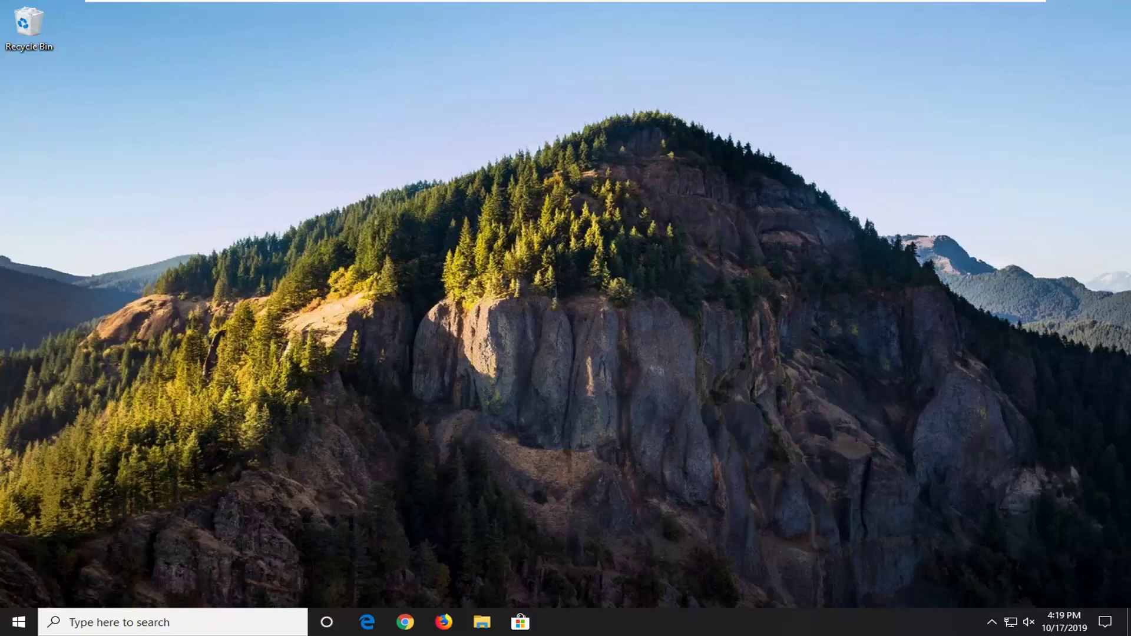
- Search Start for 'meter' and turn on 'I prefer video to play at a lower resolution'
left_click(20, 622)
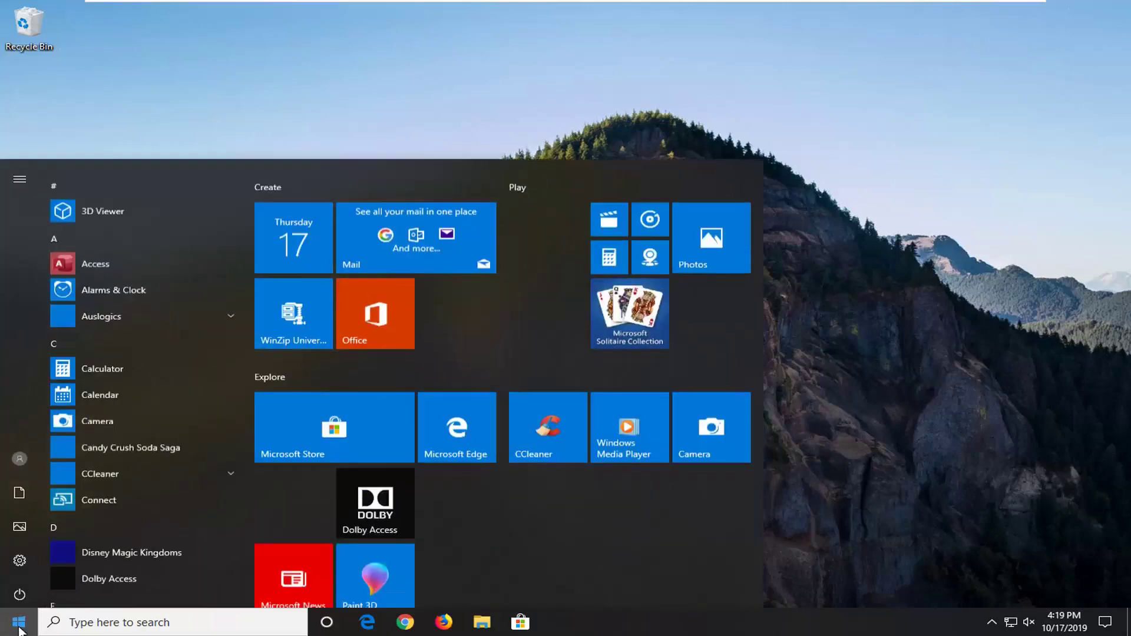
type("metered")
key("BackSpace")
key("BackSpace")
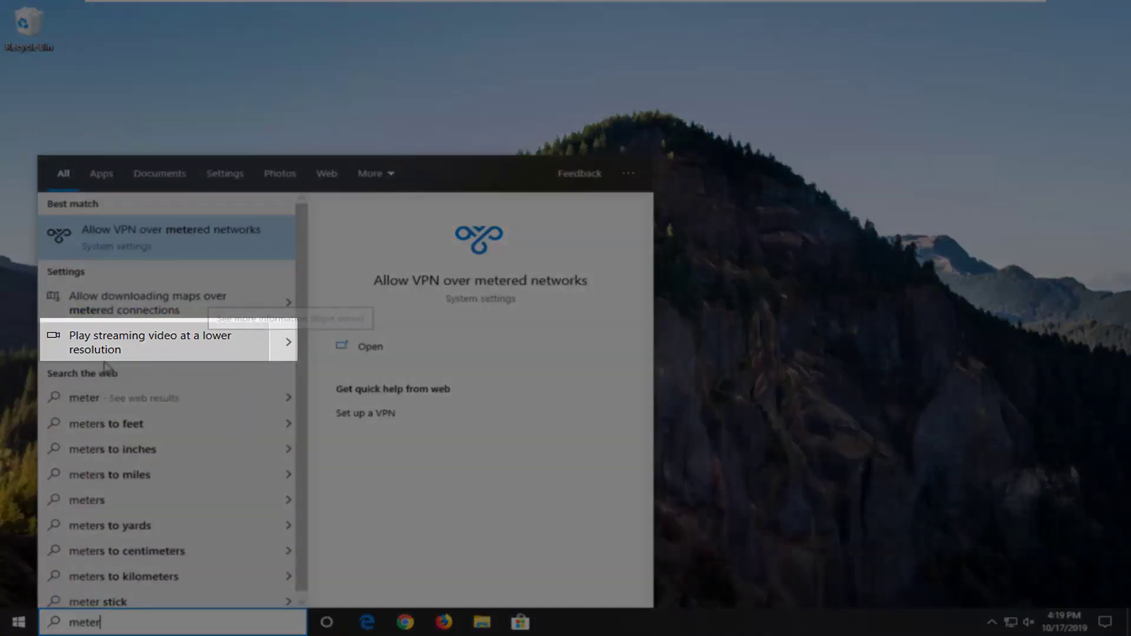
left_click(154, 341)
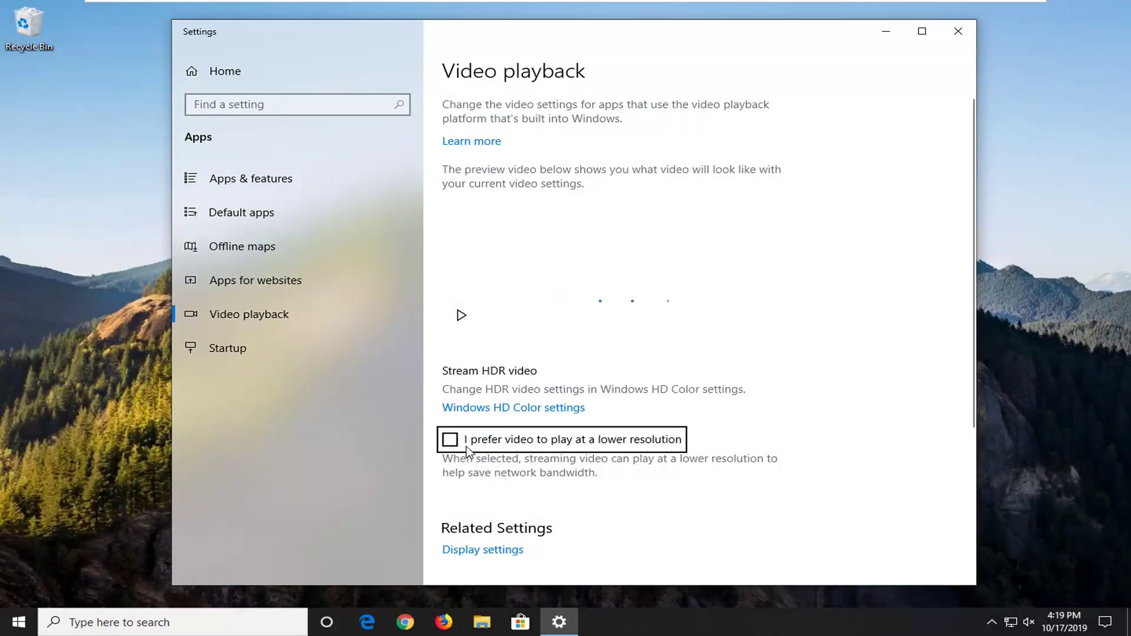
left_click(450, 443)
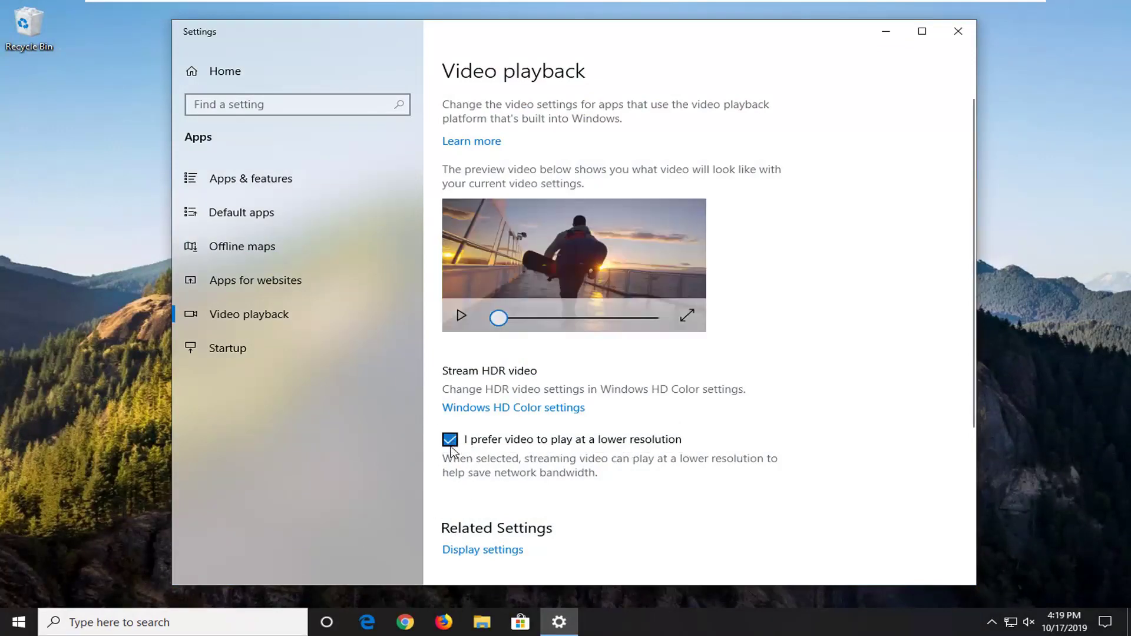
left_click(451, 443)
left_click(450, 442)
- Close Settings, open Control Panel in Category view, and go to Network and Internet > View network status
left_click(958, 32)
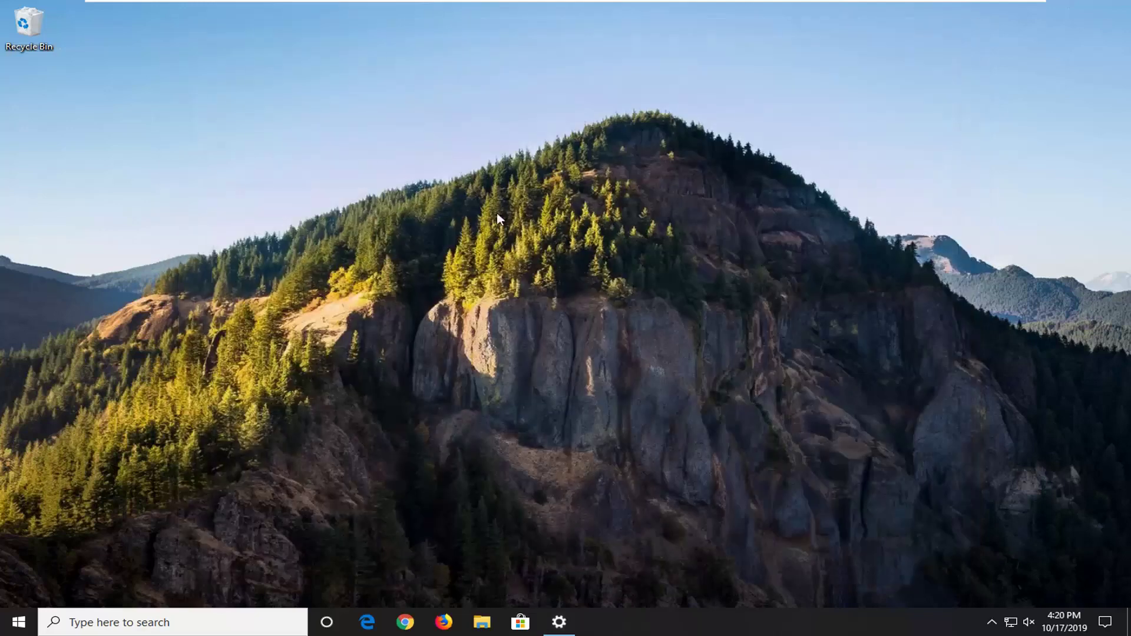
left_click(5, 629)
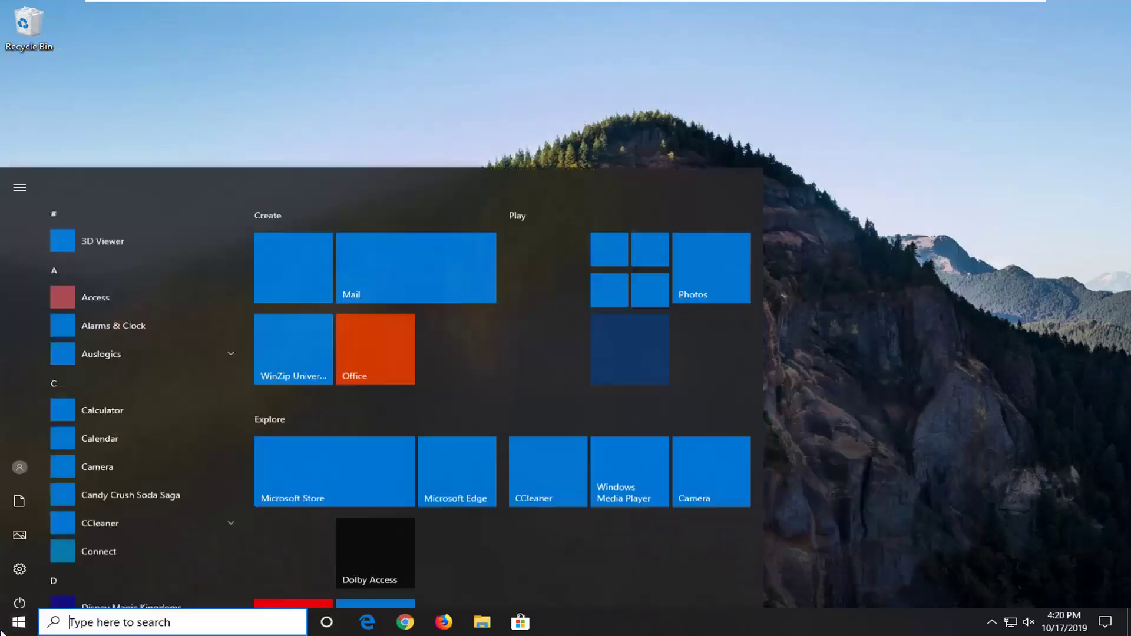
type("control panel")
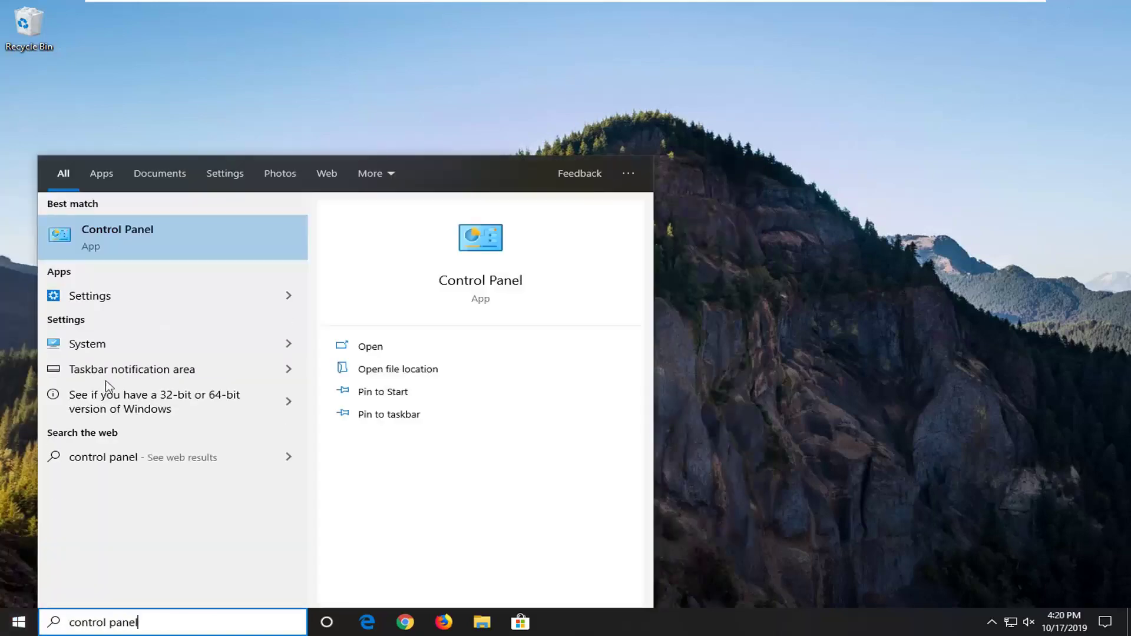
left_click(140, 244)
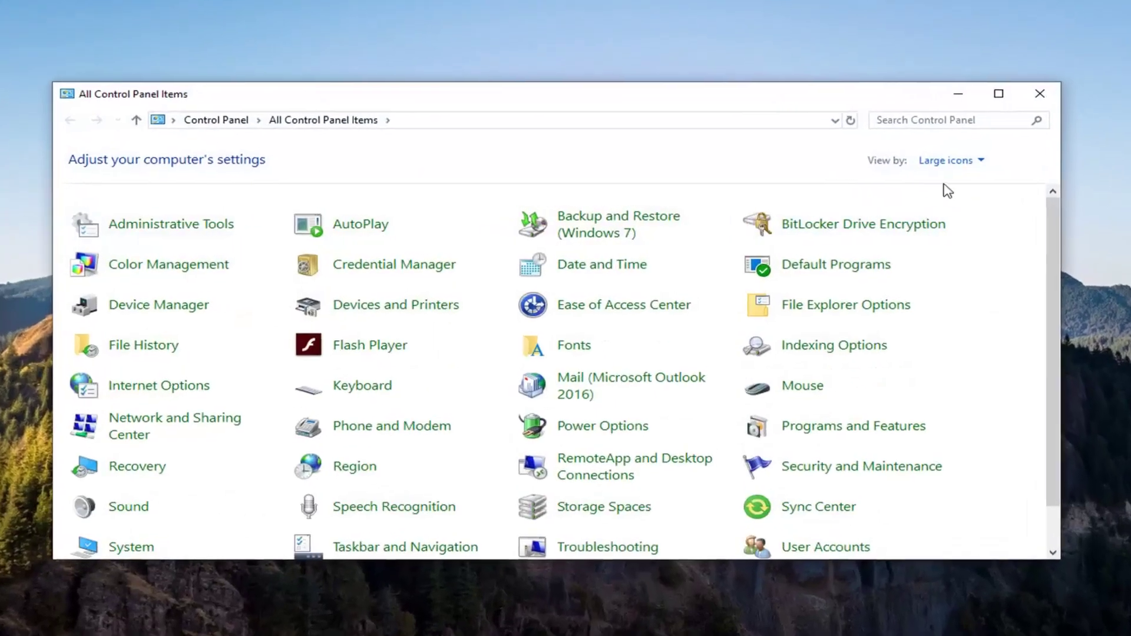
left_click(947, 161)
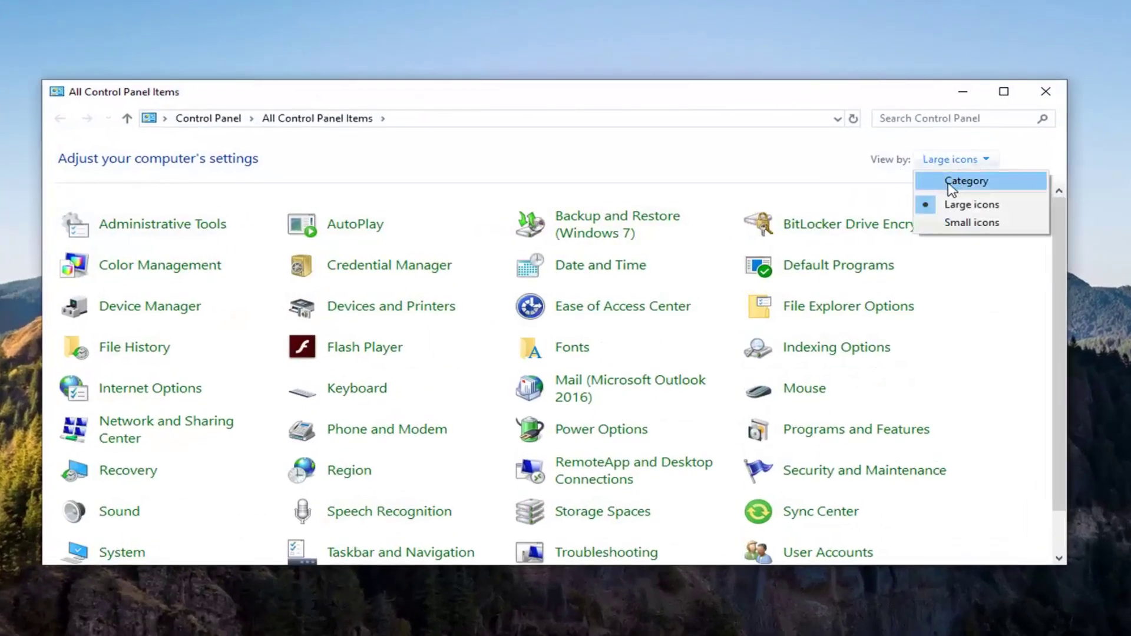
left_click(951, 186)
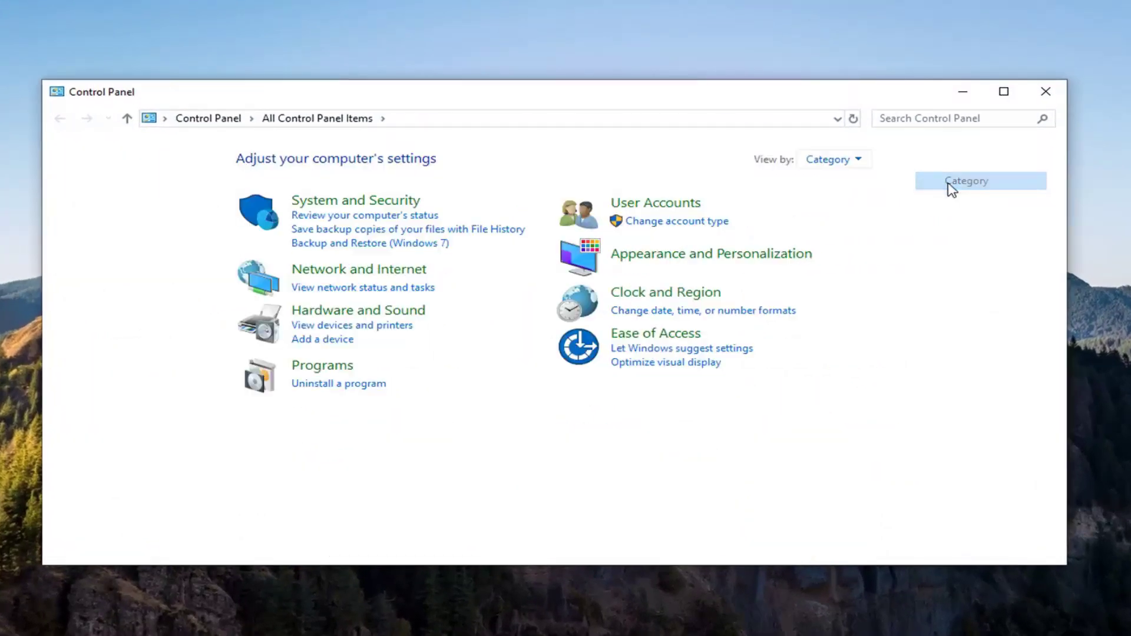
left_click(327, 271)
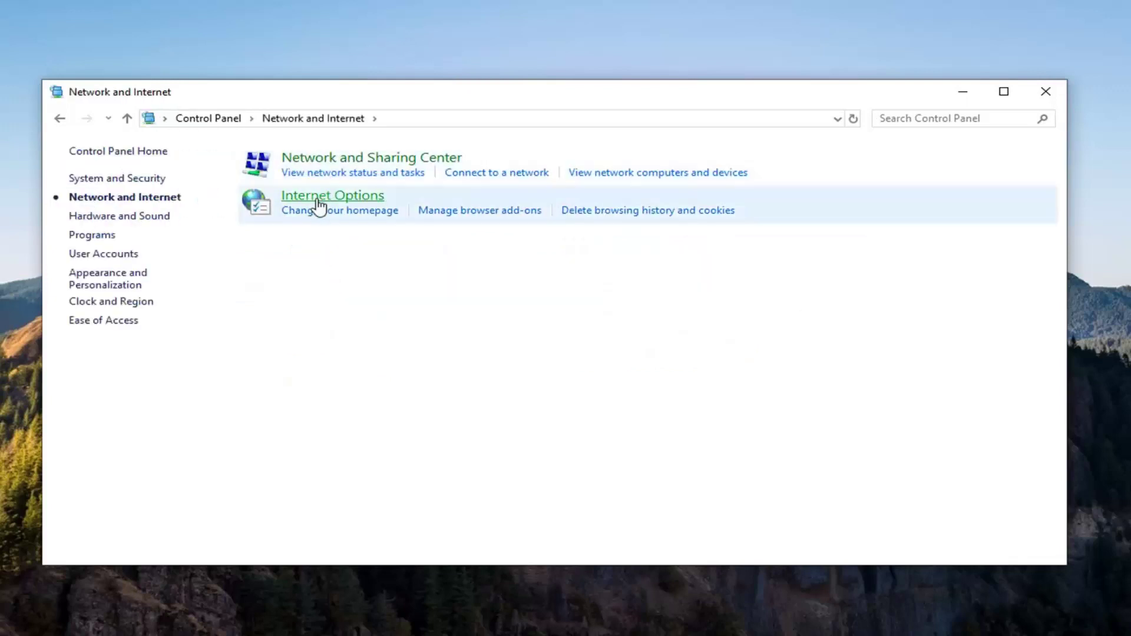
left_click(380, 175)
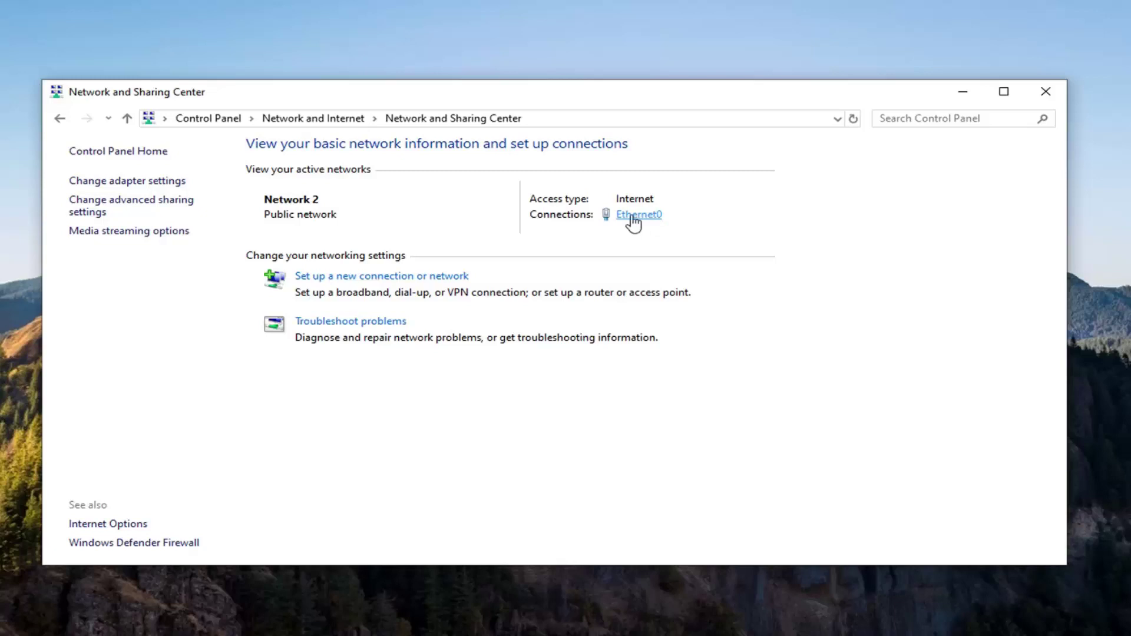
- Set Ethernet0's TCP/IPv4 to obtain IP address and DNS server automatically, then close its windows
left_click(648, 218)
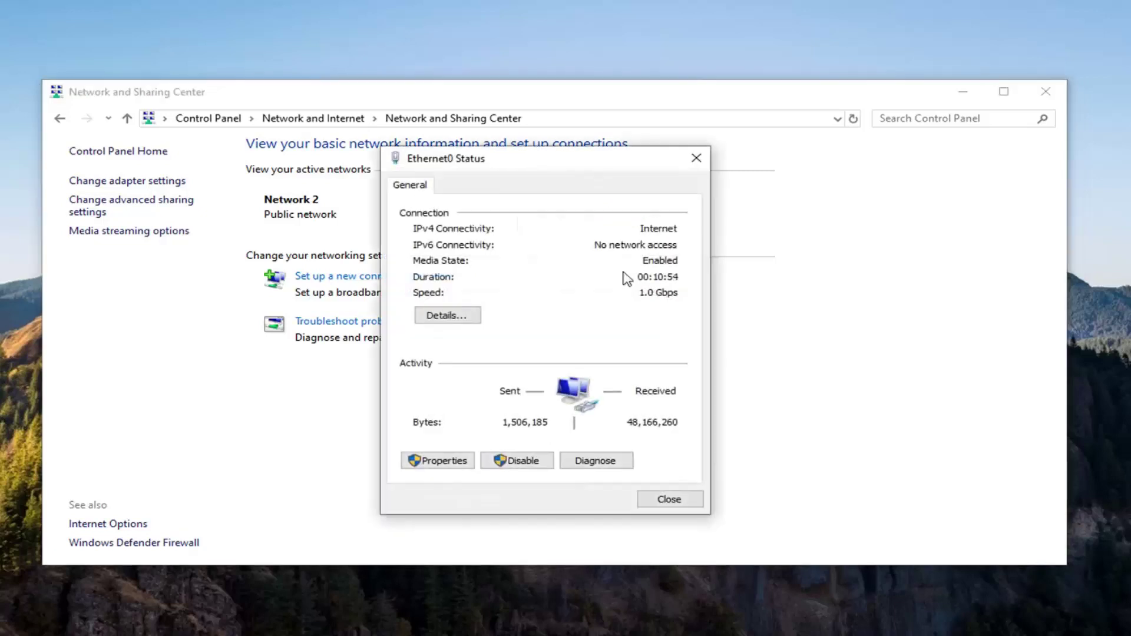
left_click(429, 464)
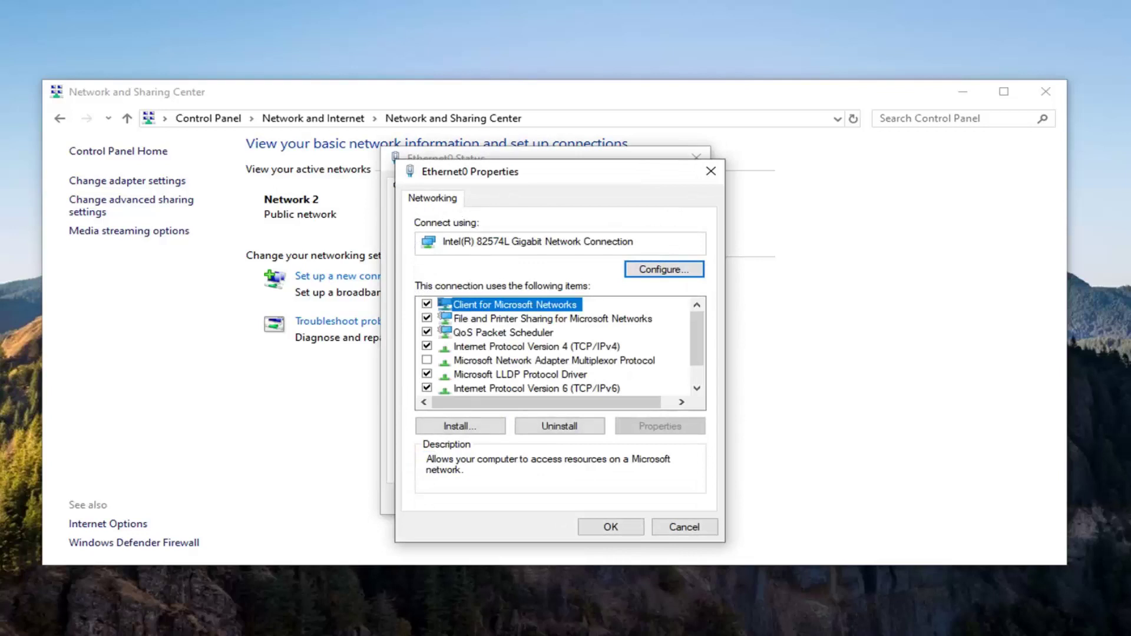
left_click_drag(518, 172, 508, 139)
left_click(496, 346)
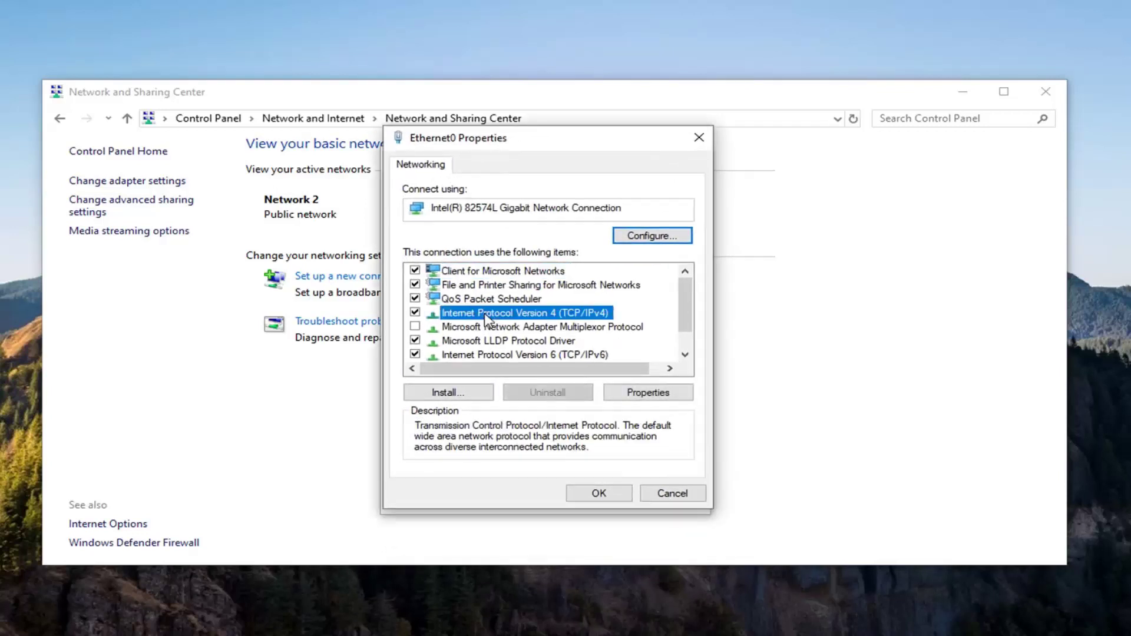
left_click(648, 393)
left_click_drag(575, 210, 555, 151)
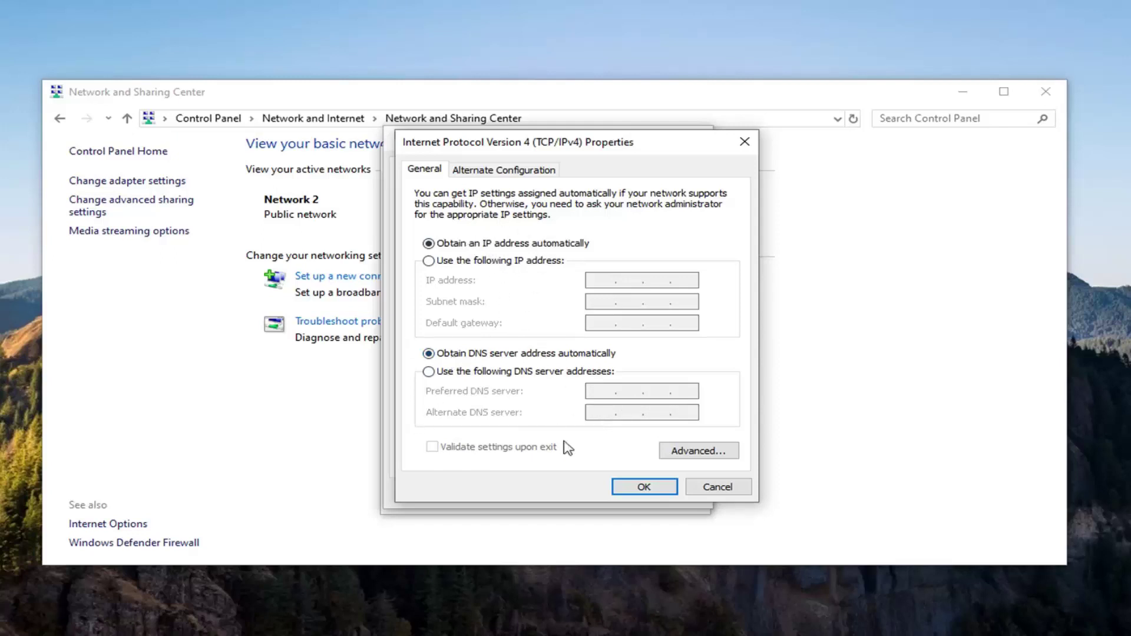
left_click(659, 489)
left_click(616, 493)
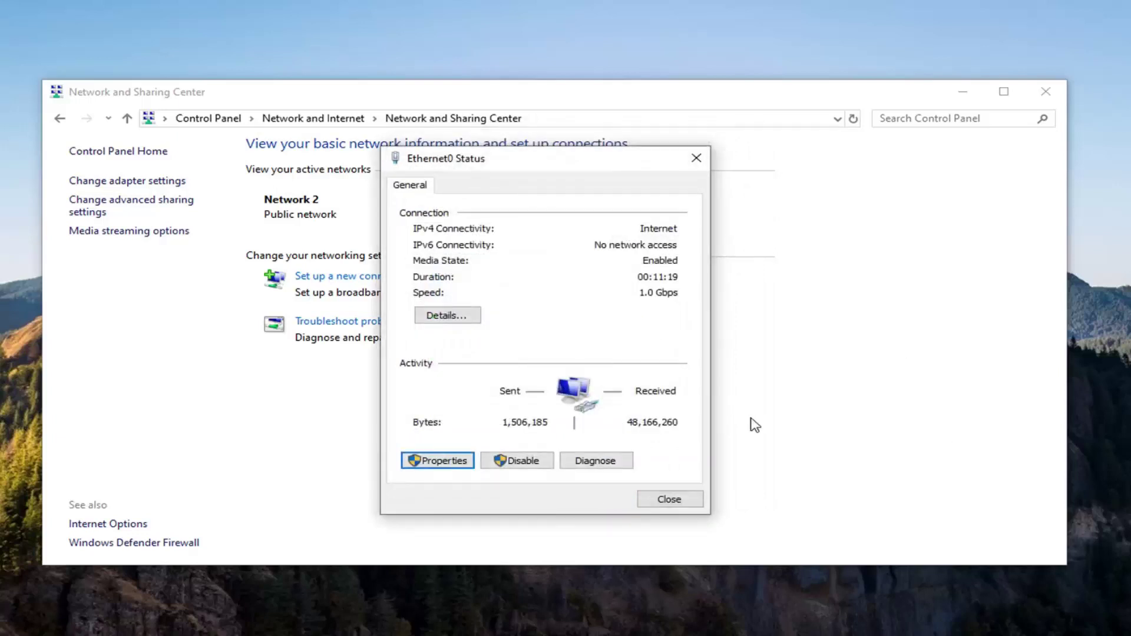
left_click(662, 498)
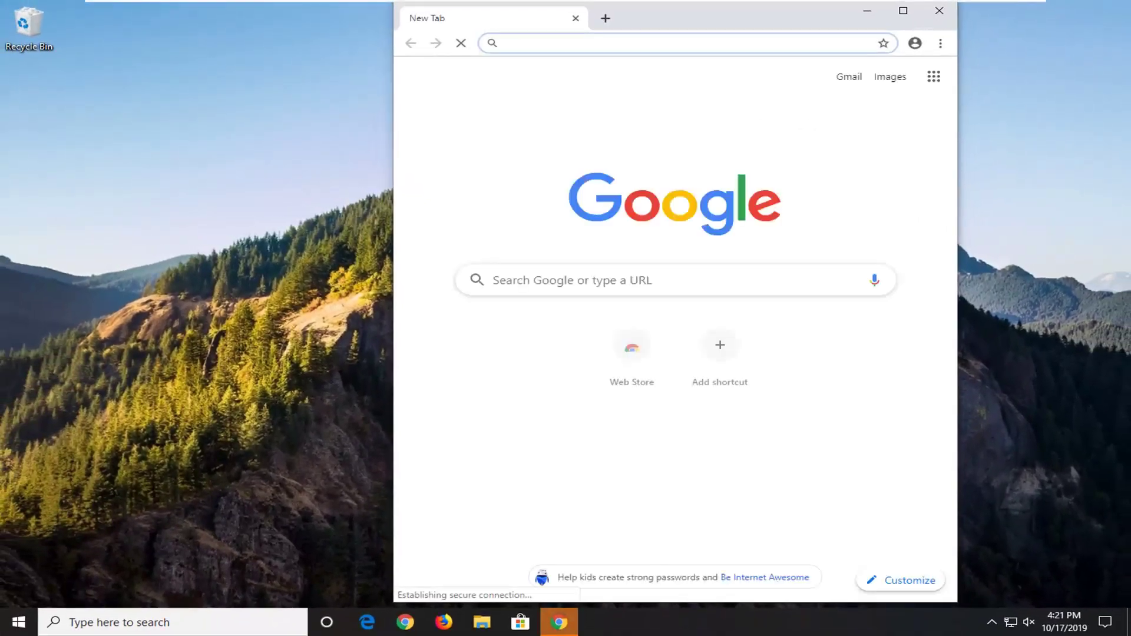
- Maximize Chrome and reach Clear browsing data through the main menu's More tools
left_click(905, 9)
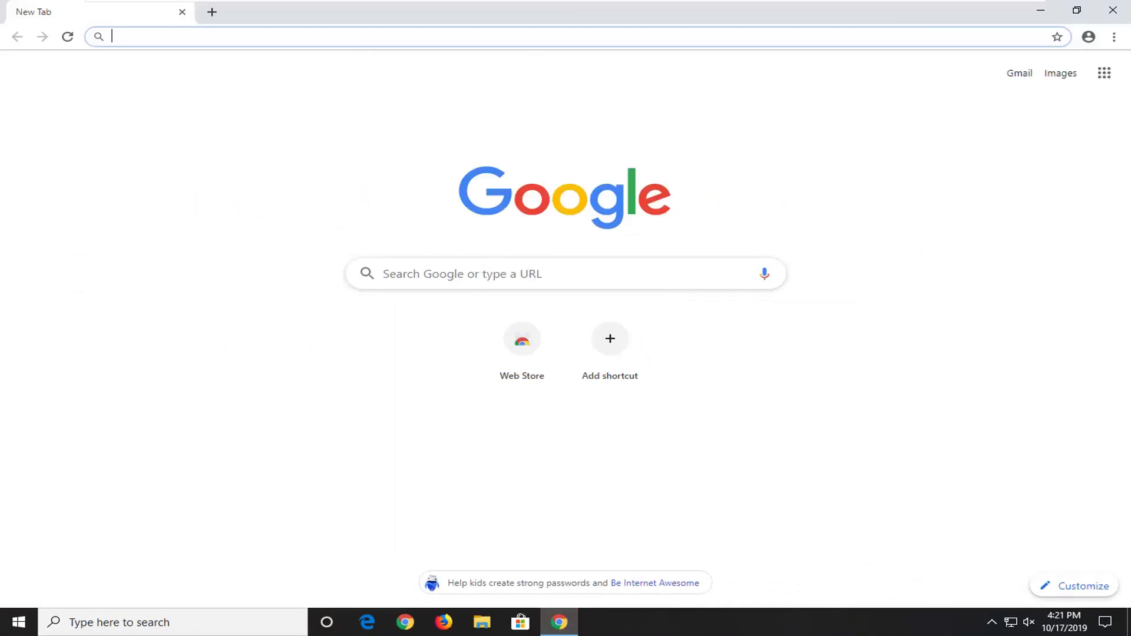
left_click(1114, 39)
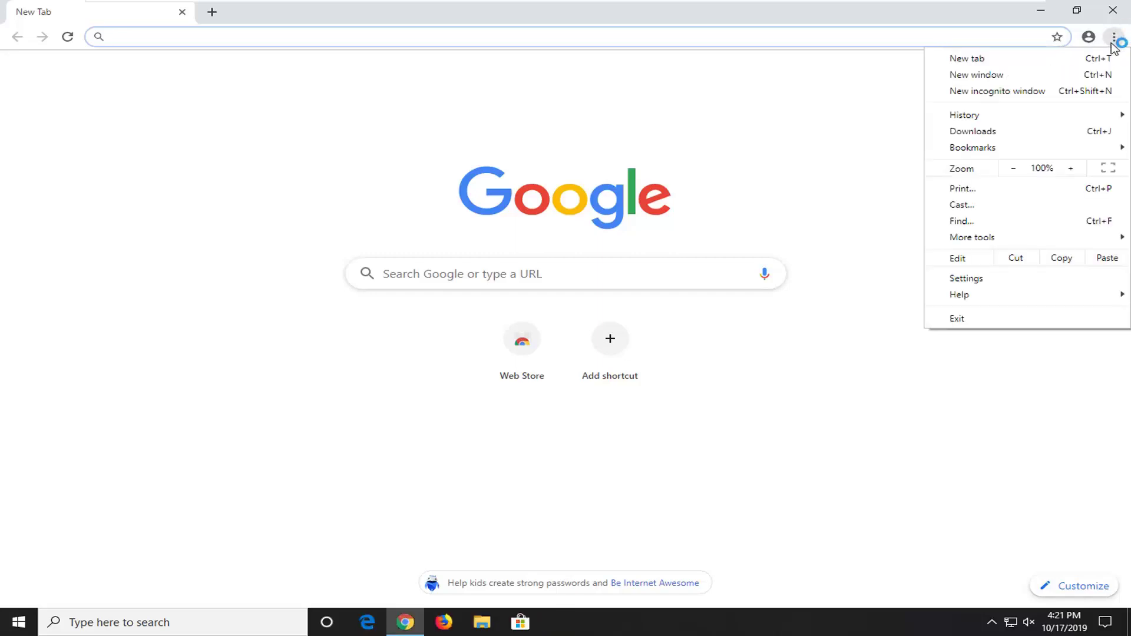
left_click(970, 242)
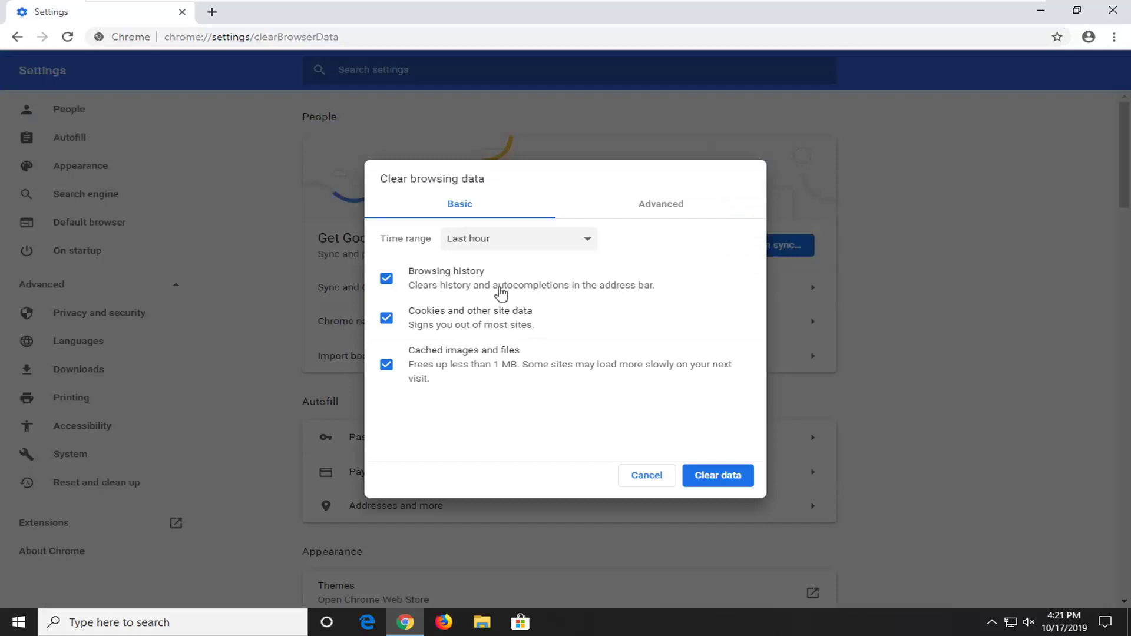
- On the Advanced tab, clear history, downloads, cookies and cached files for All time
left_click(684, 209)
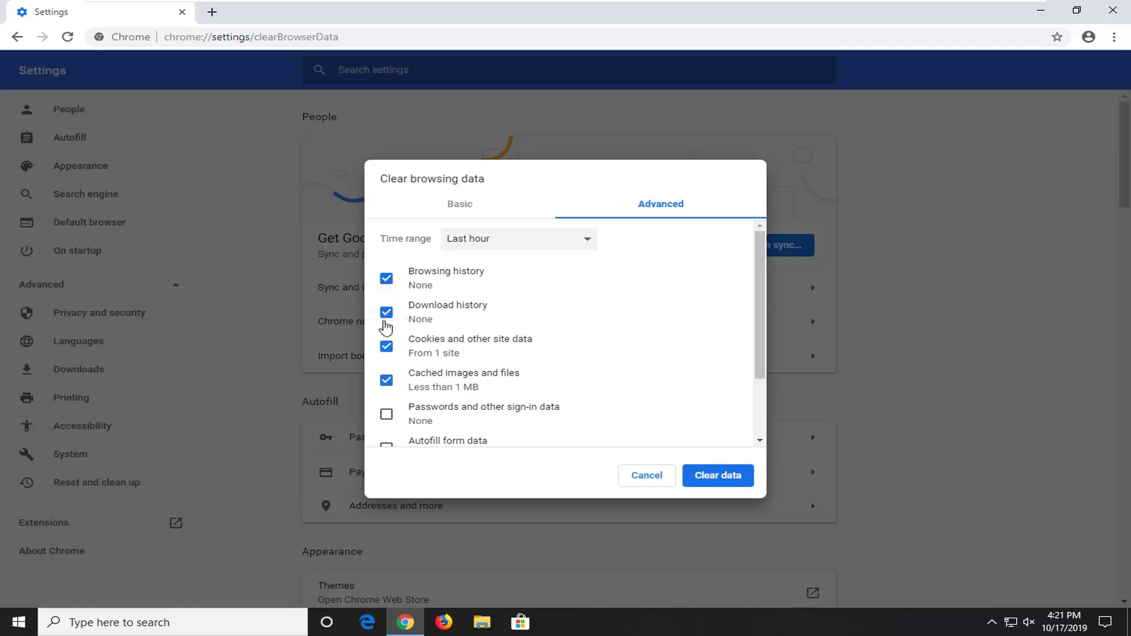
left_click(386, 278)
left_click(386, 314)
left_click(387, 313)
left_click(386, 276)
scroll(509, 309, "down", 2)
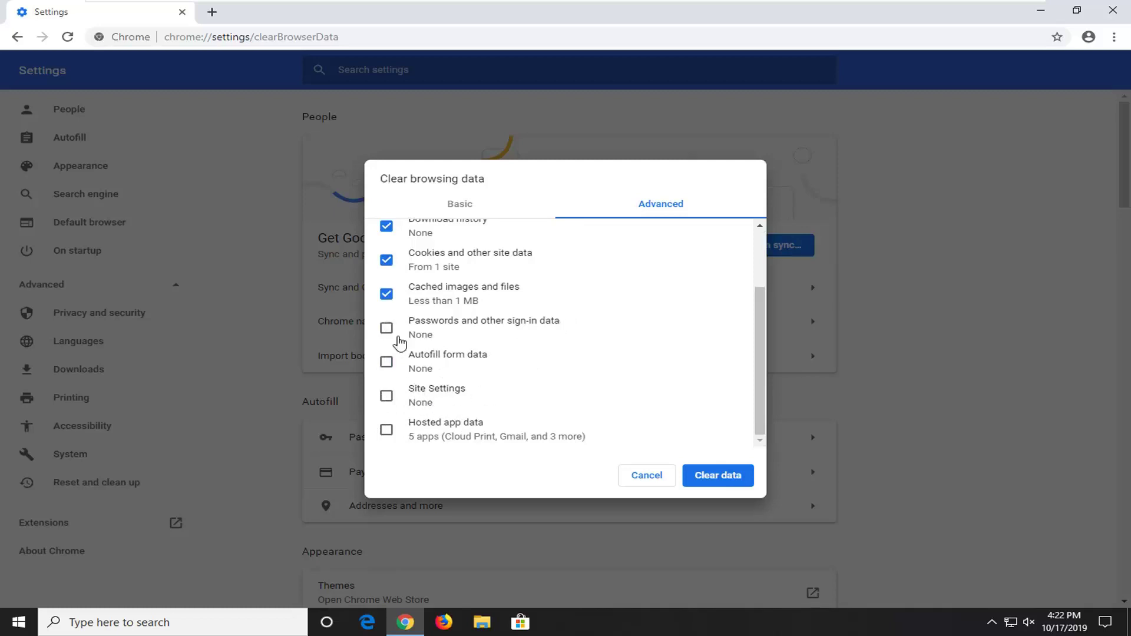
scroll(508, 409, "up", 2)
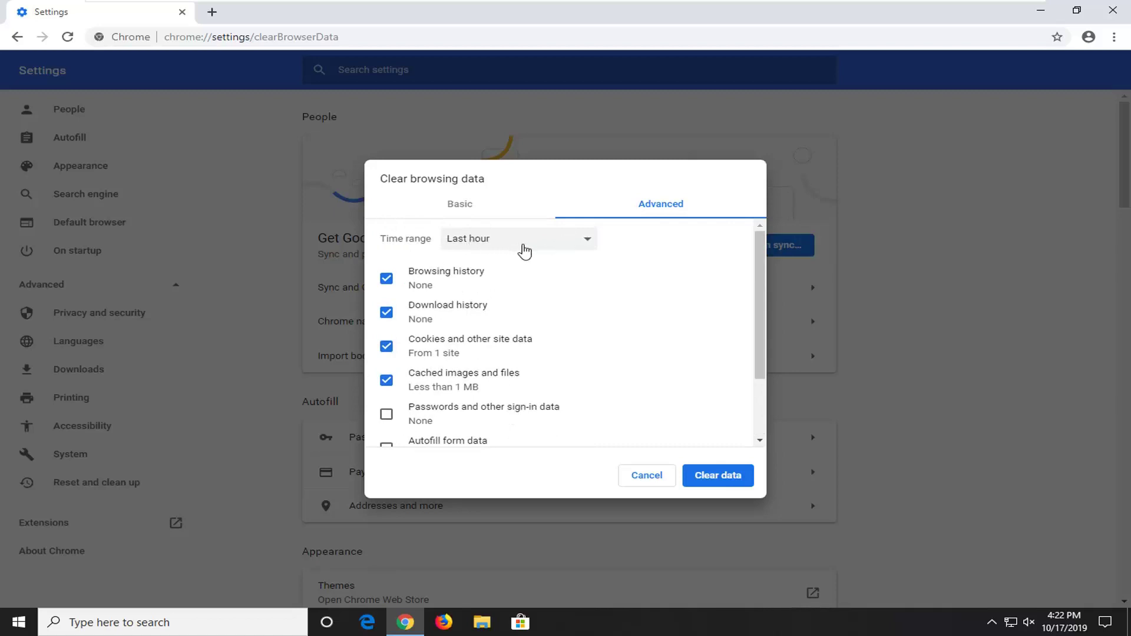
left_click(587, 242)
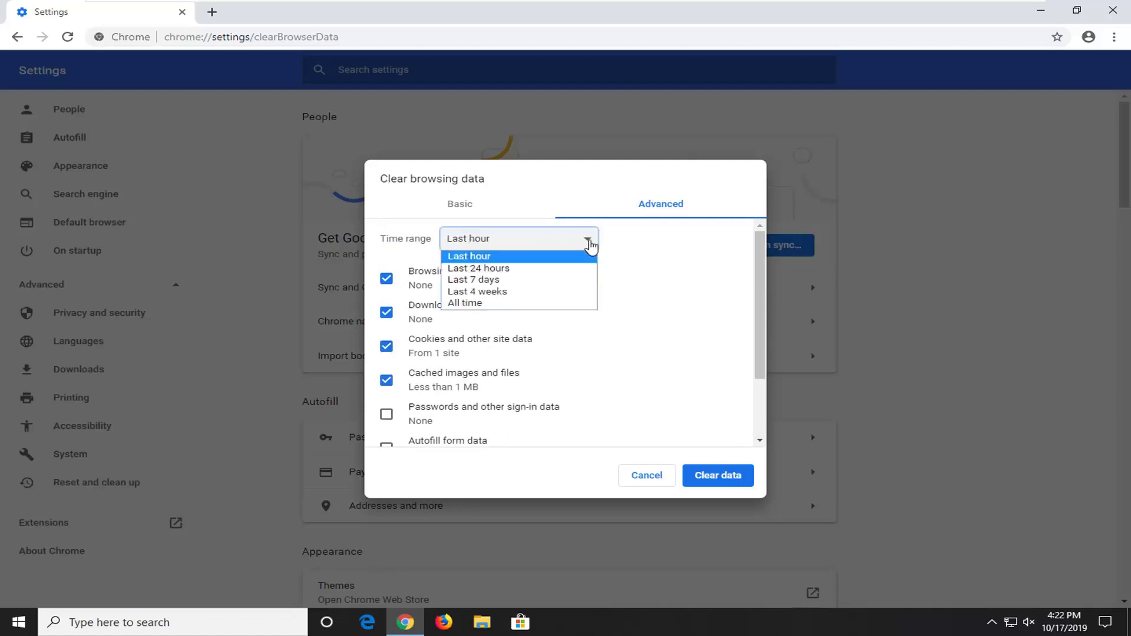
left_click(479, 304)
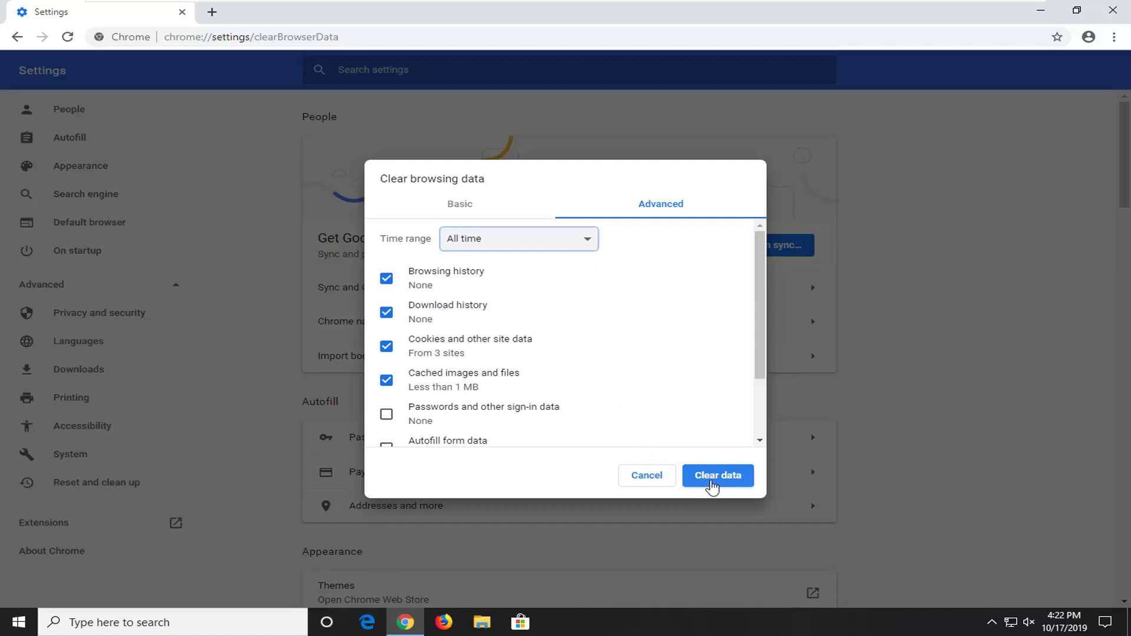
left_click(711, 483)
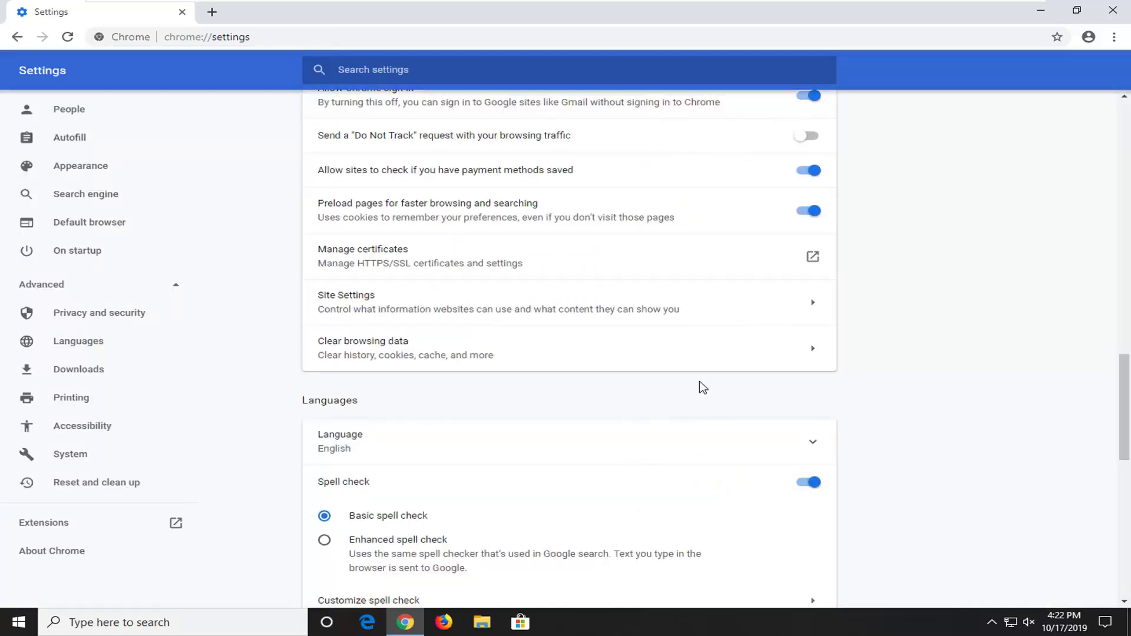
- Restart Chrome and open its Extensions page from the main menu's More tools
left_click(1111, 13)
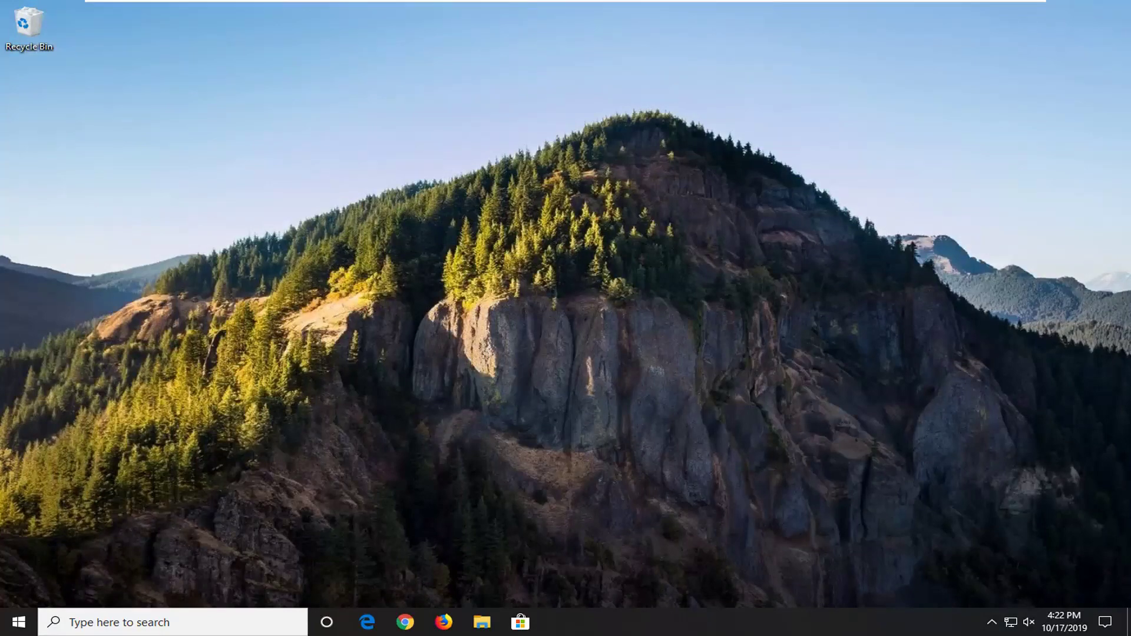
left_click(404, 627)
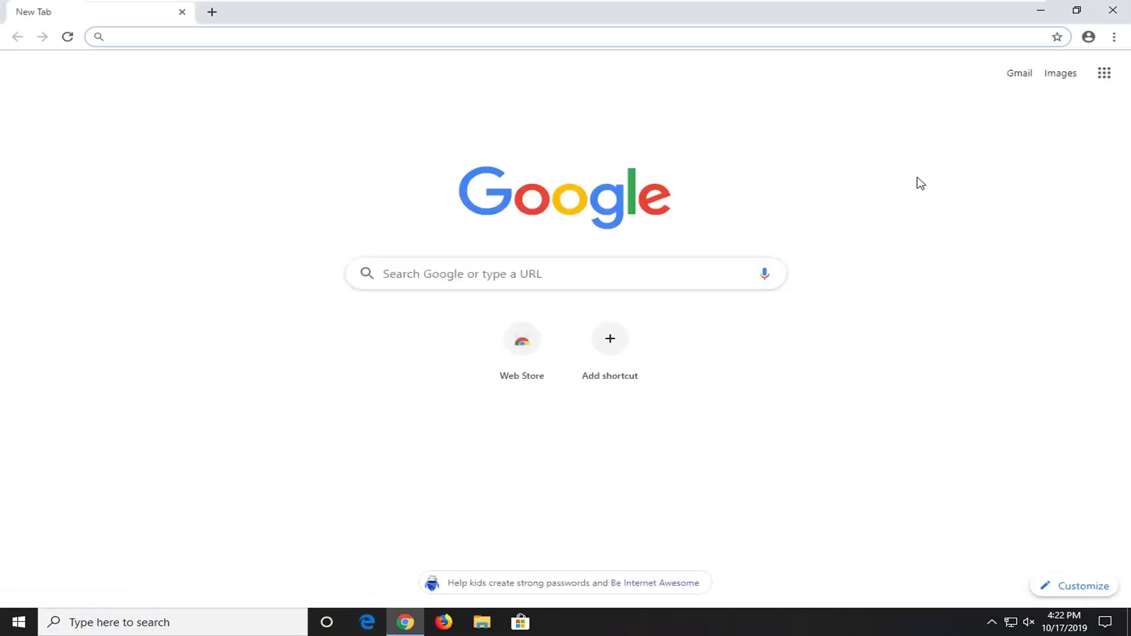
left_click(1114, 38)
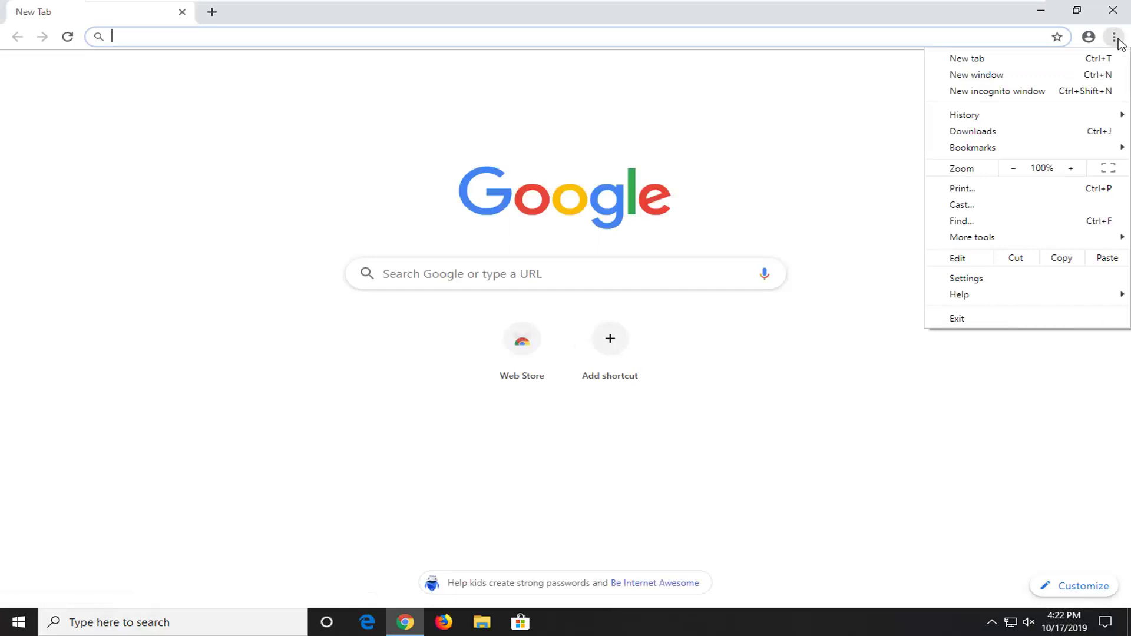
mouse_move(971, 238)
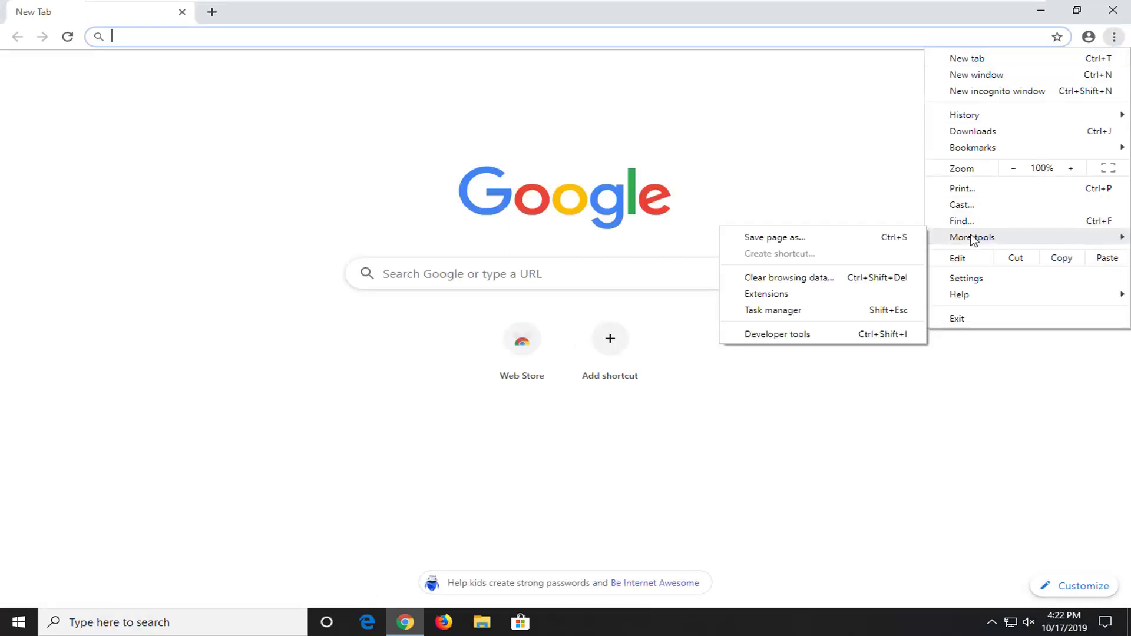
left_click(763, 296)
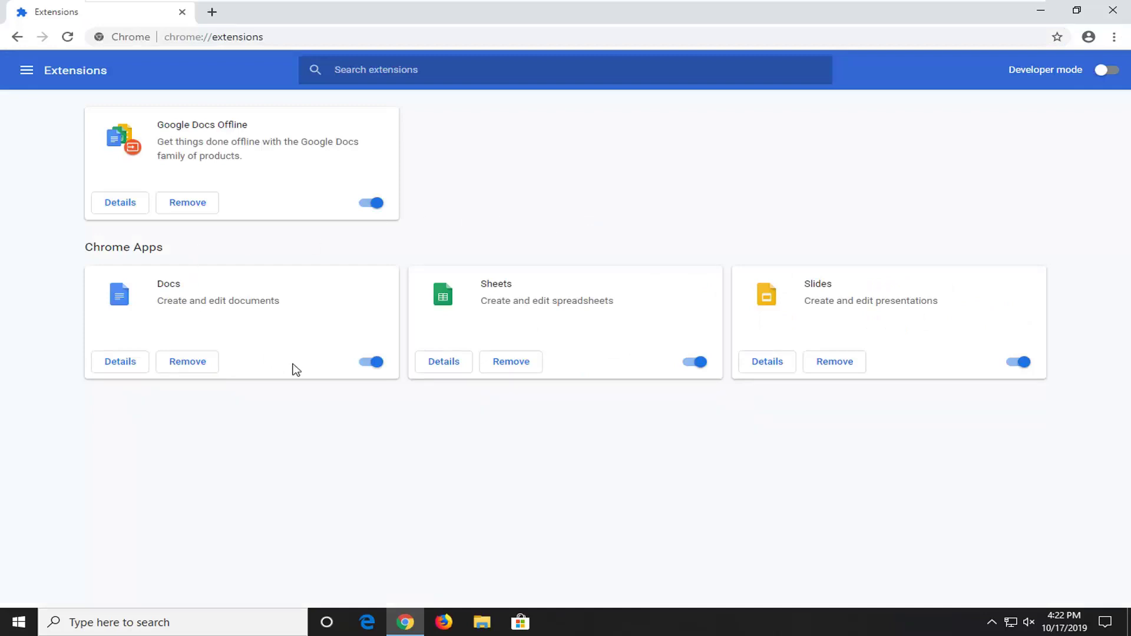
- Switch off the Docs app and remove it, confirming the removal
left_click(372, 364)
left_click(194, 367)
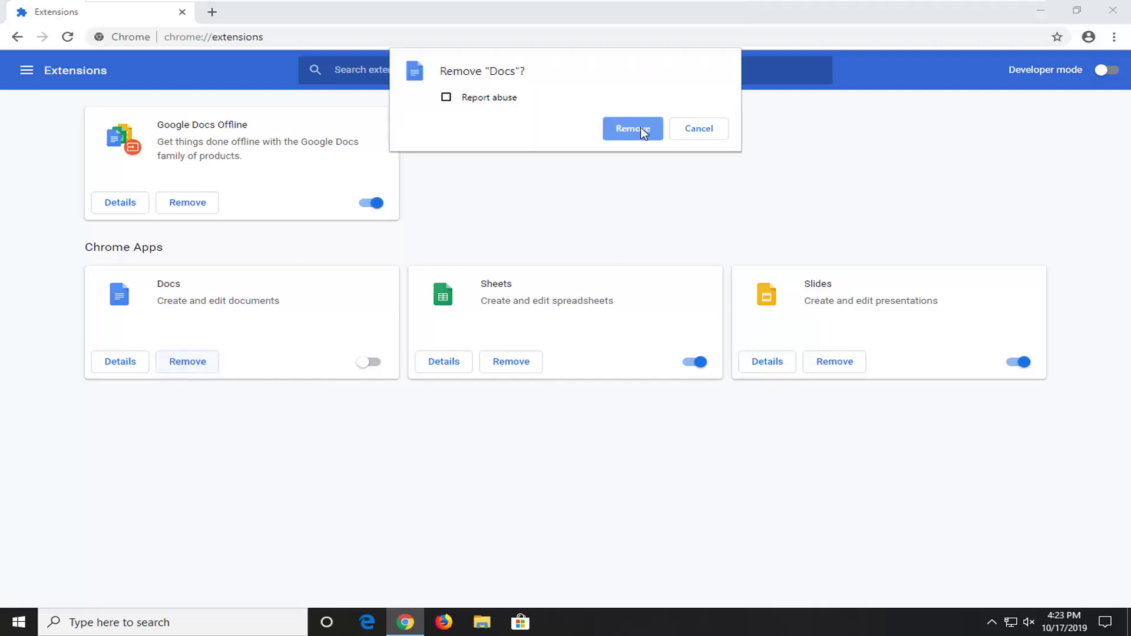
left_click(645, 129)
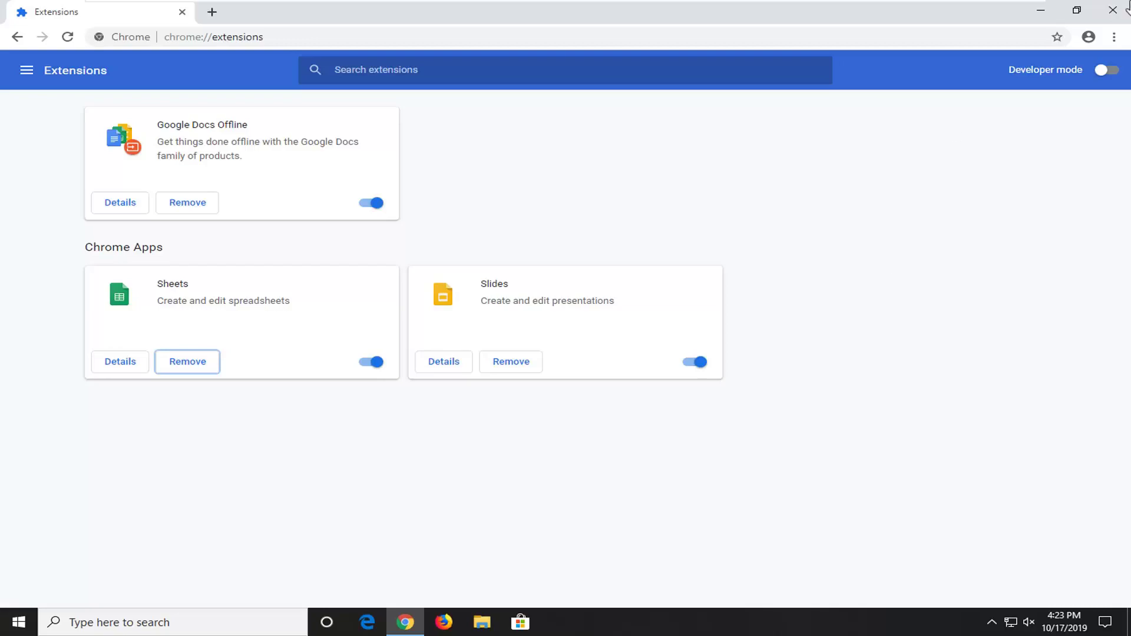
left_click(1111, 10)
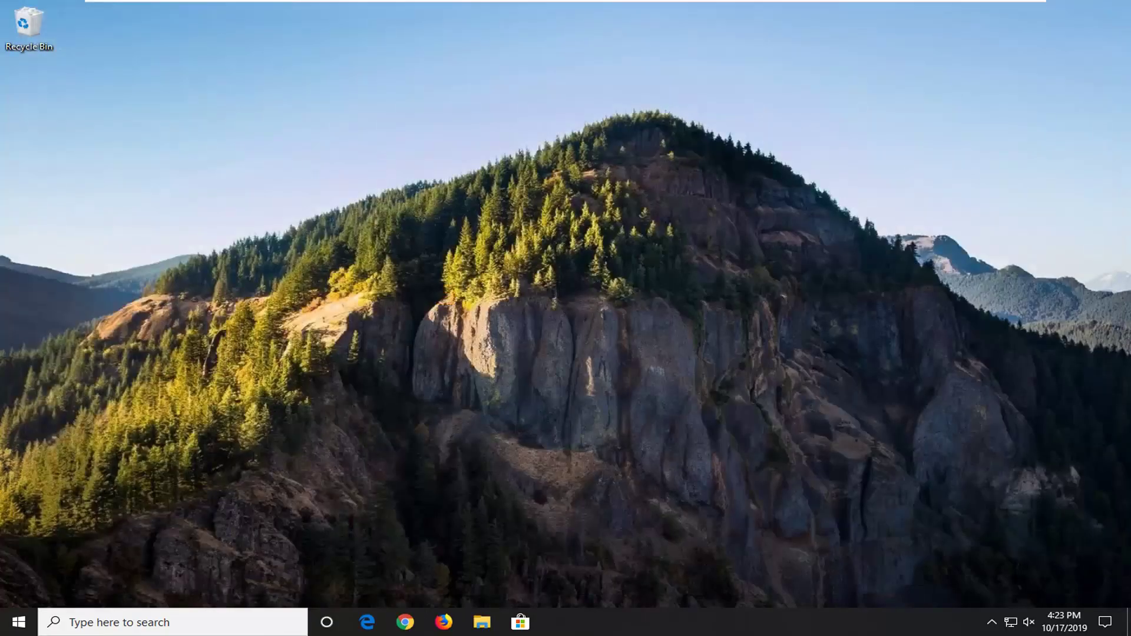